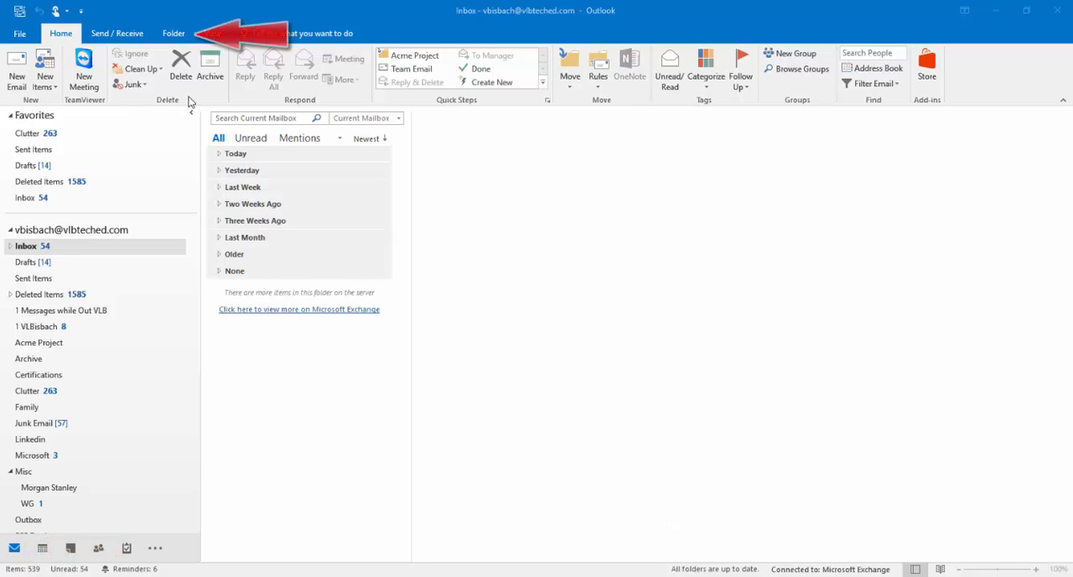
# - Create a new search folder for unread mail that searches the current mailbox
pyautogui.click(179, 38)
pyautogui.click(174, 33)
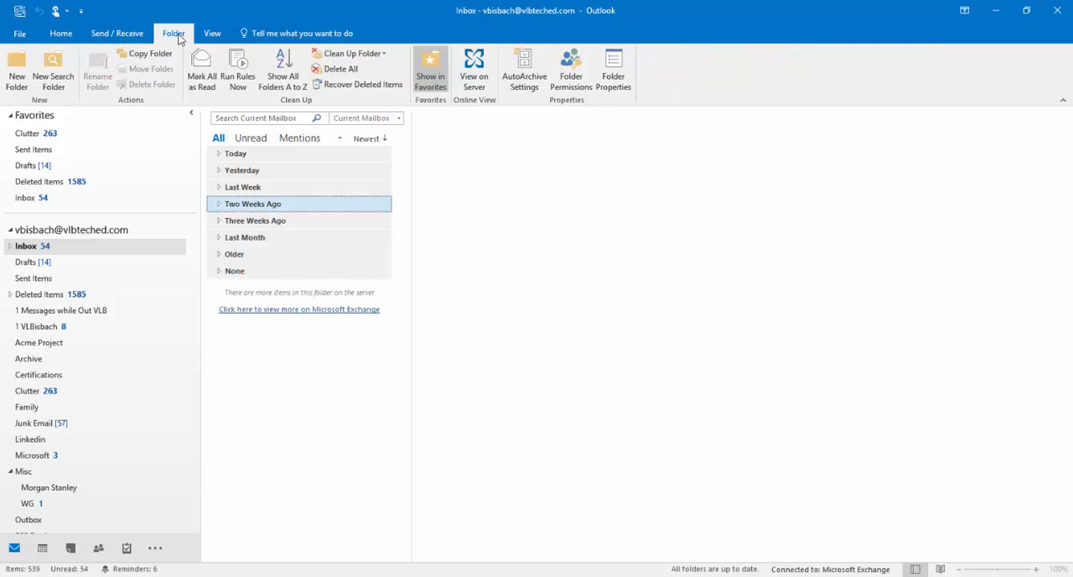
pyautogui.click(53, 81)
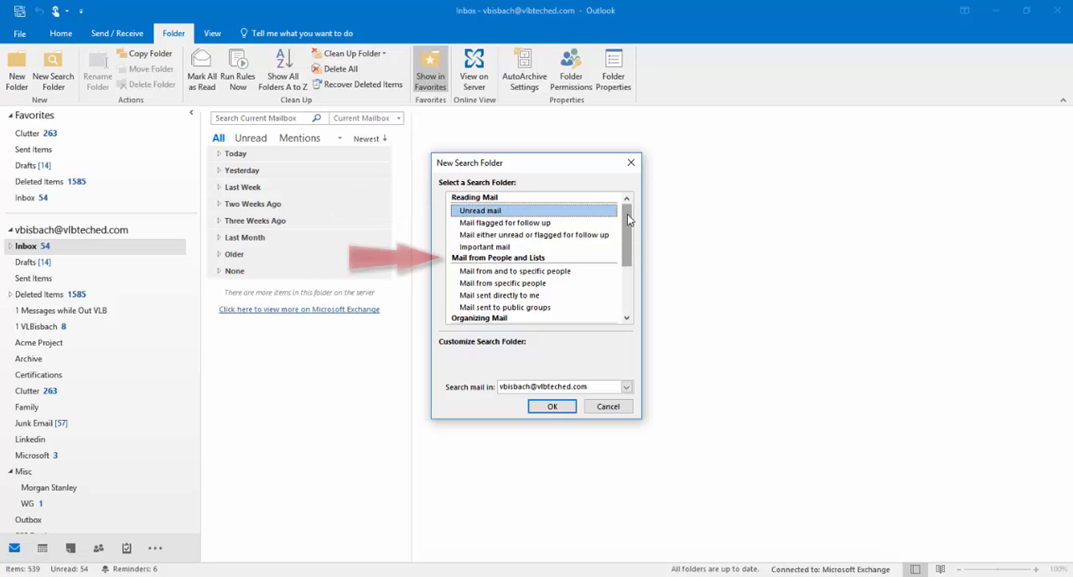
pyautogui.moveTo(629, 218); pyautogui.dragTo(628, 274)
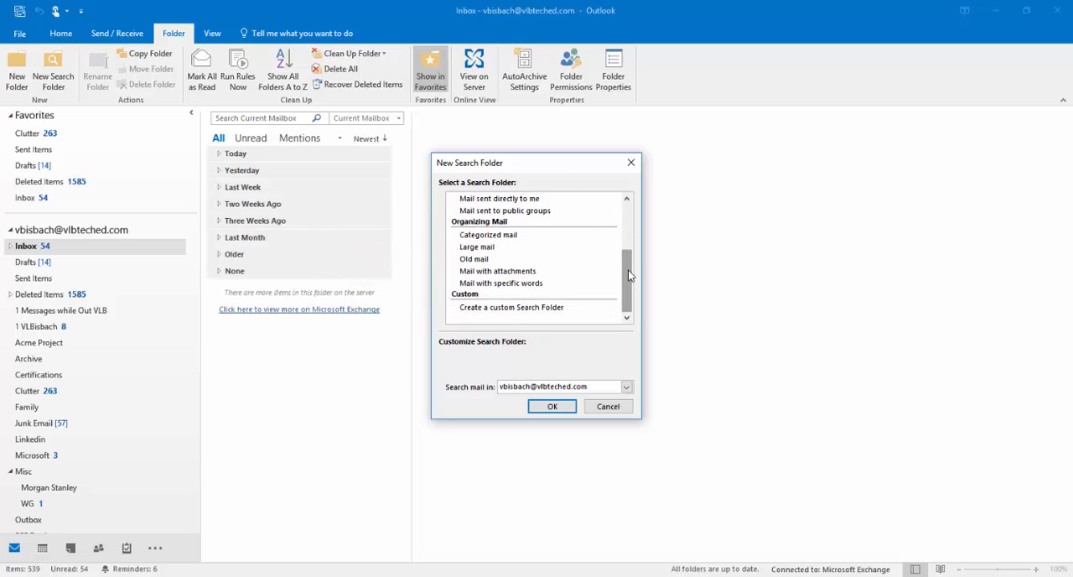
pyautogui.moveTo(629, 274); pyautogui.dragTo(628, 264)
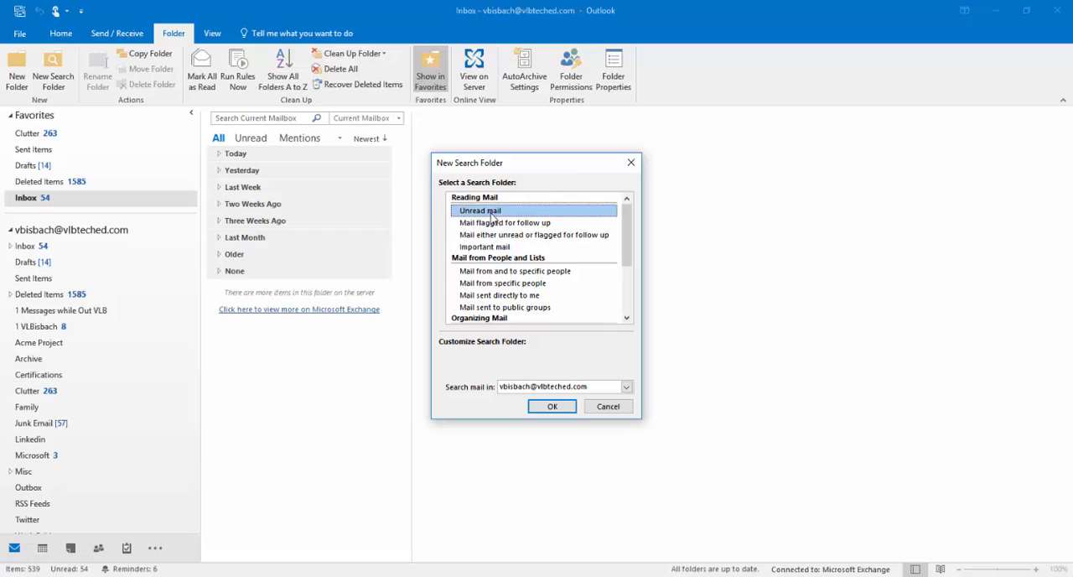
pyautogui.click(565, 384)
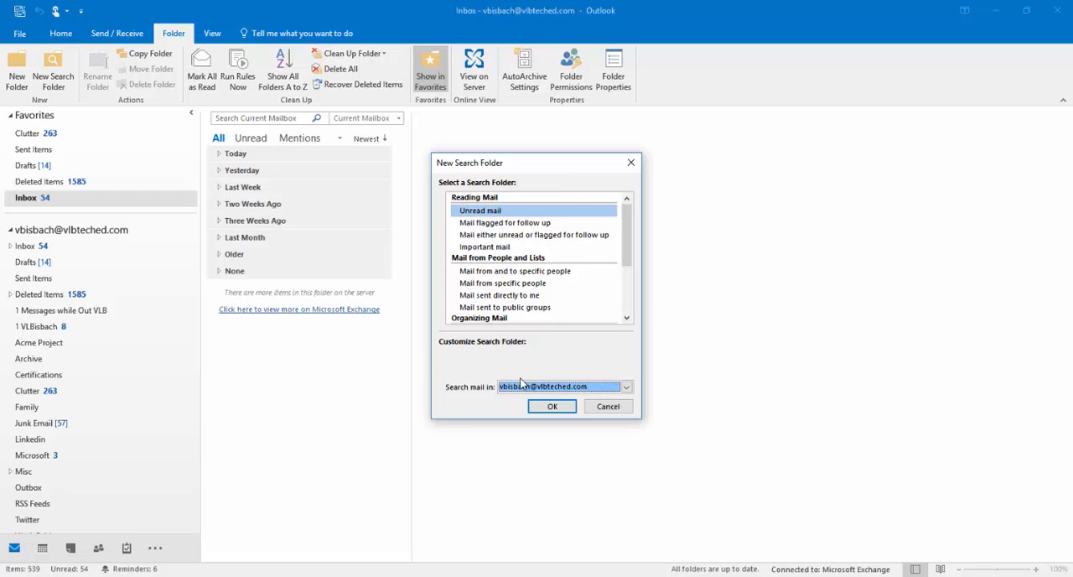
pyautogui.click(552, 408)
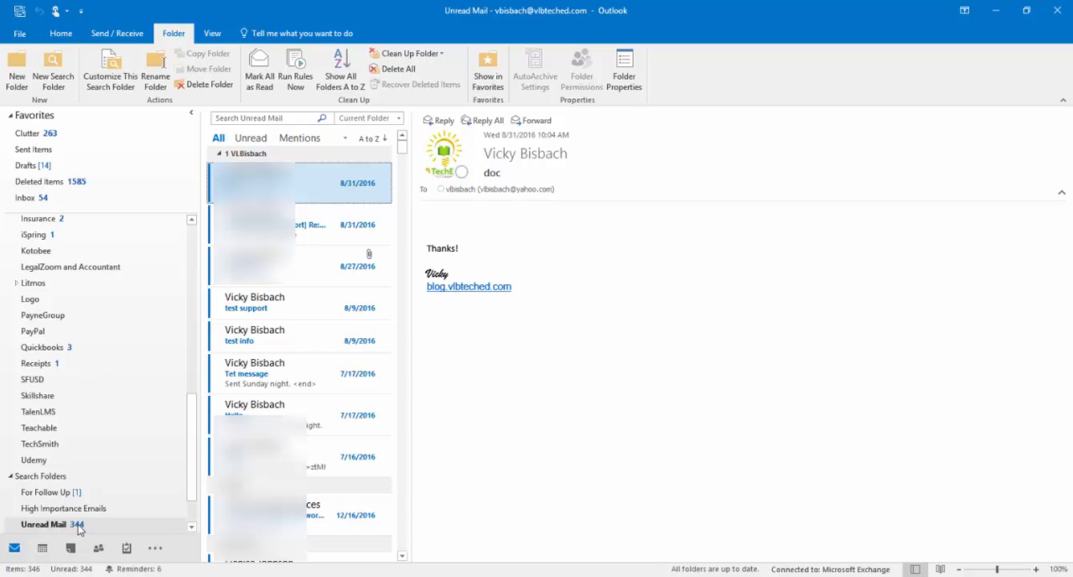
# - Rename the Unread Mail search folder to the mailbox owner's name followed by "Unread Mail" and open it
pyautogui.click(41, 527)
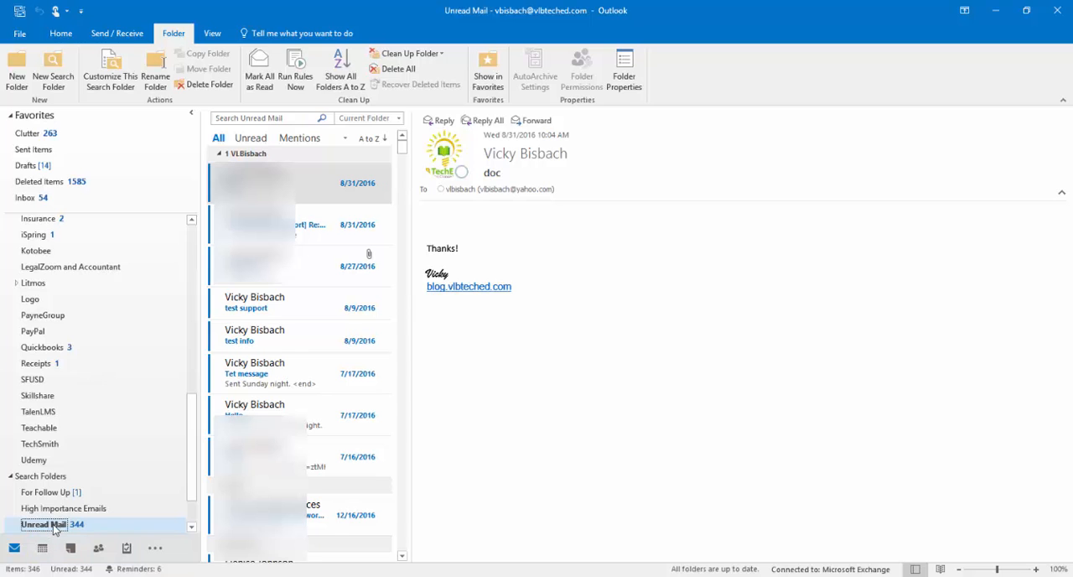
pyautogui.rightClick(46, 526)
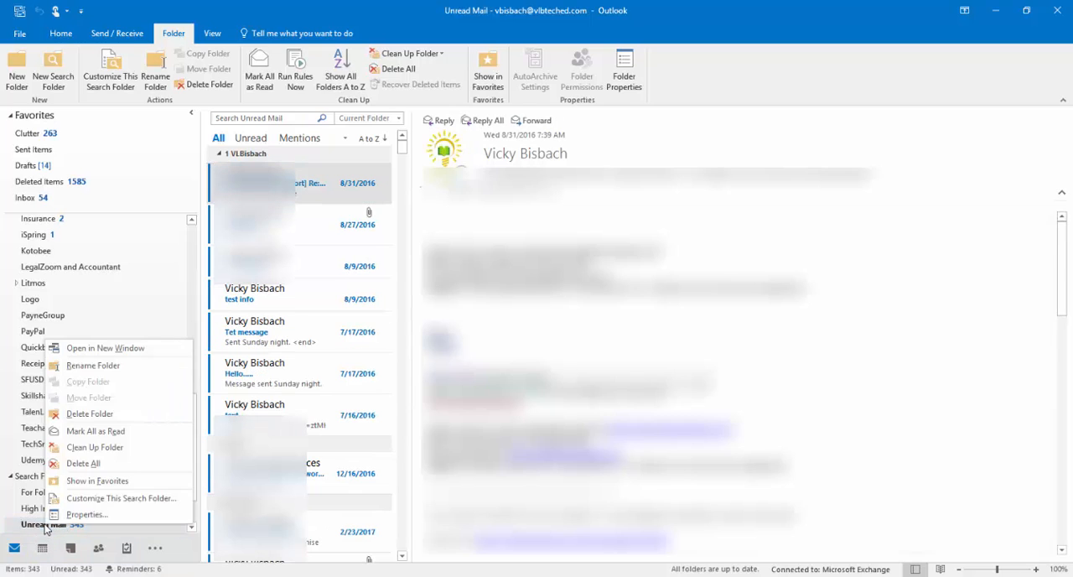
pyautogui.click(93, 366)
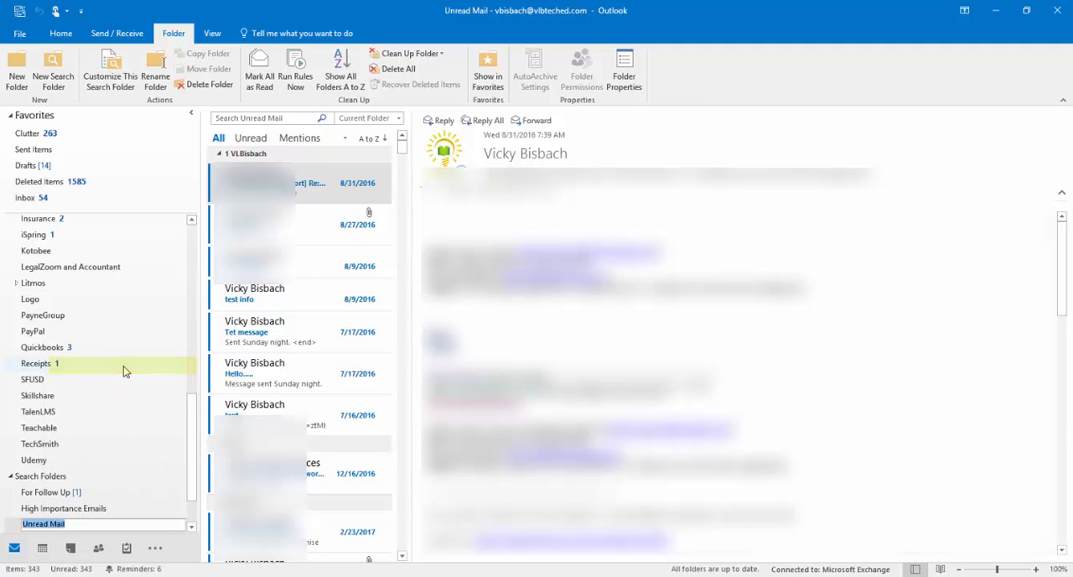
pyautogui.press('Return')
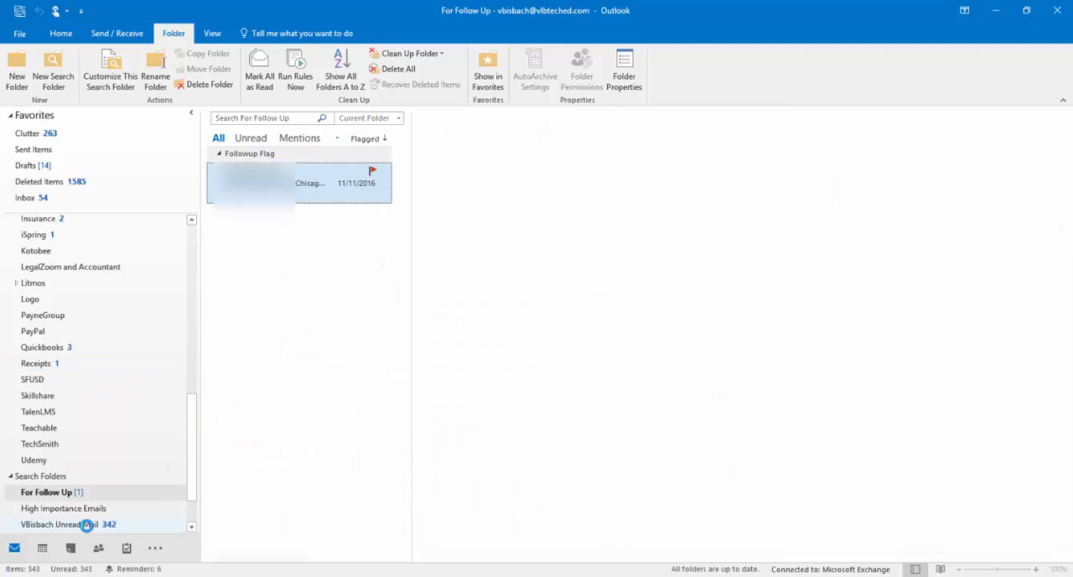
pyautogui.click(88, 525)
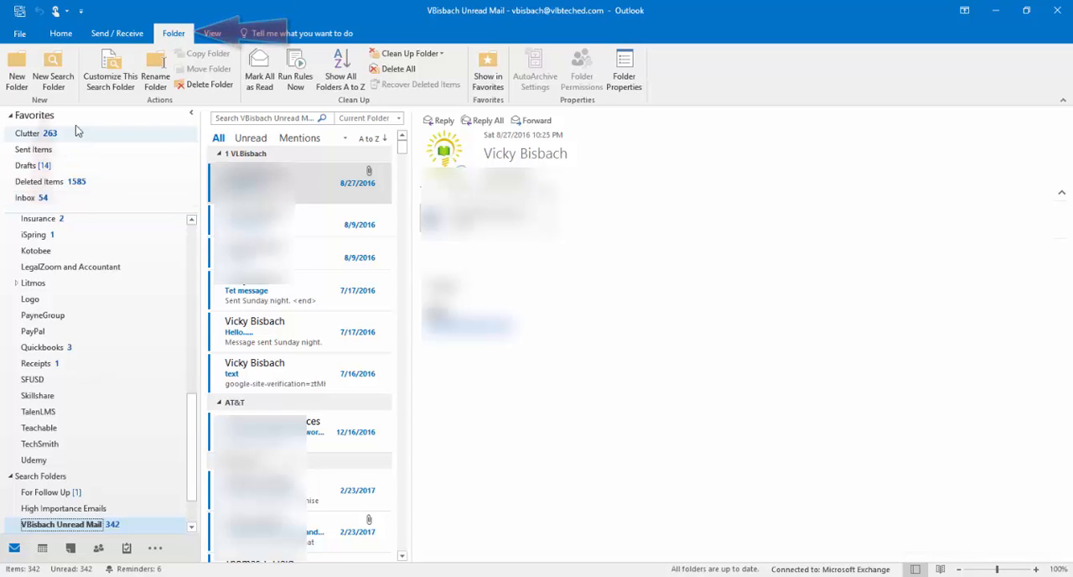
# - Start a custom search folder and name it "Emails from" followed by the sender's e-mail address
pyautogui.click(53, 72)
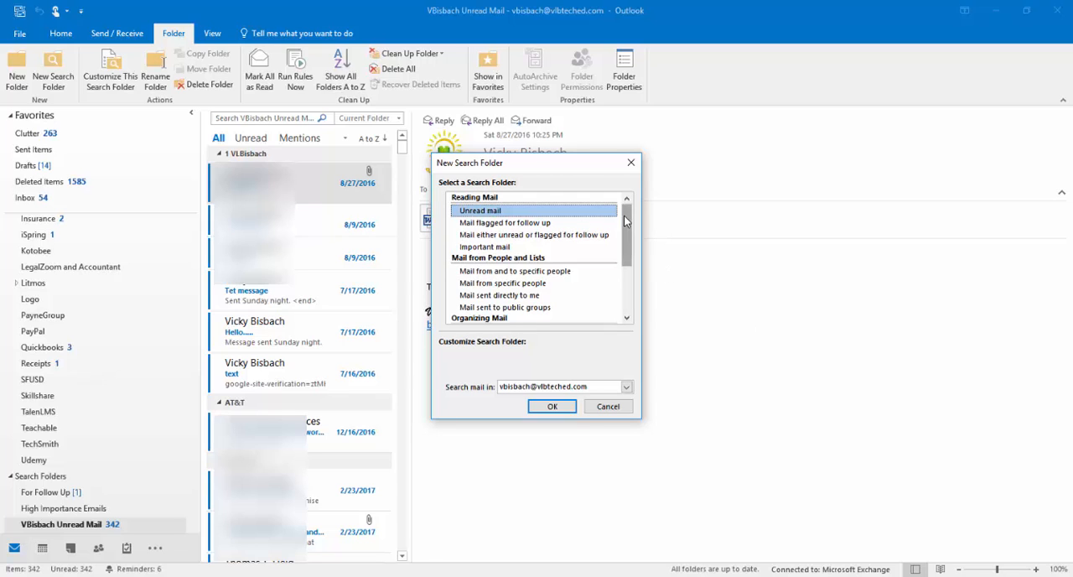
pyautogui.moveTo(624, 220); pyautogui.dragTo(626, 264)
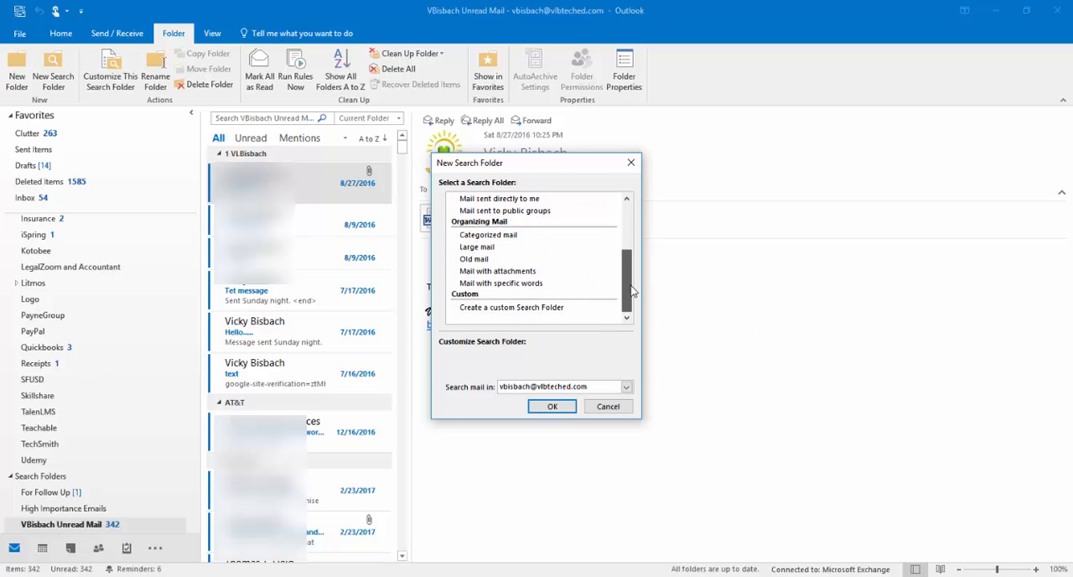
pyautogui.click(476, 310)
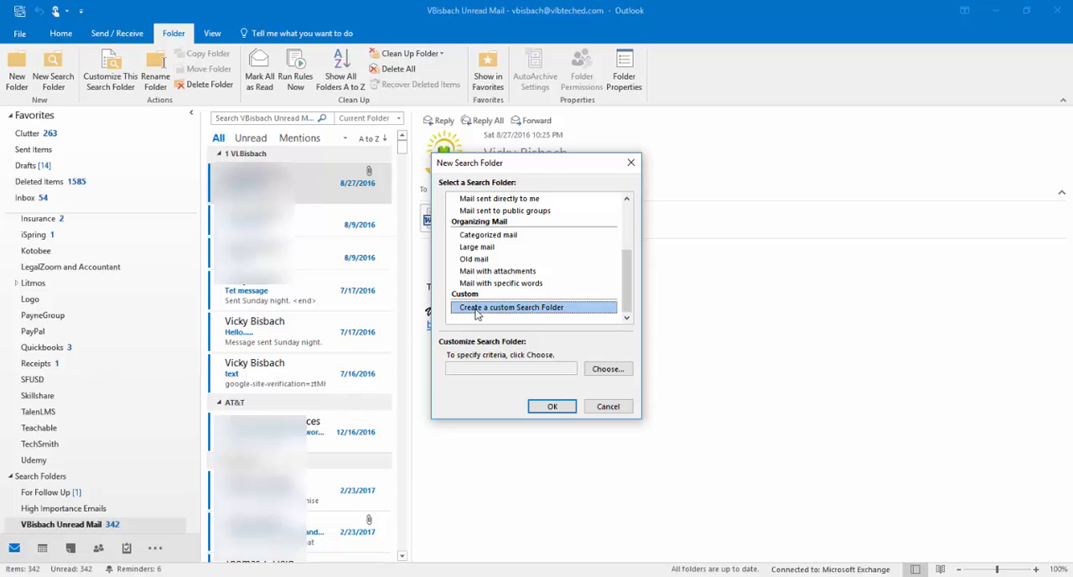
pyautogui.click(607, 369)
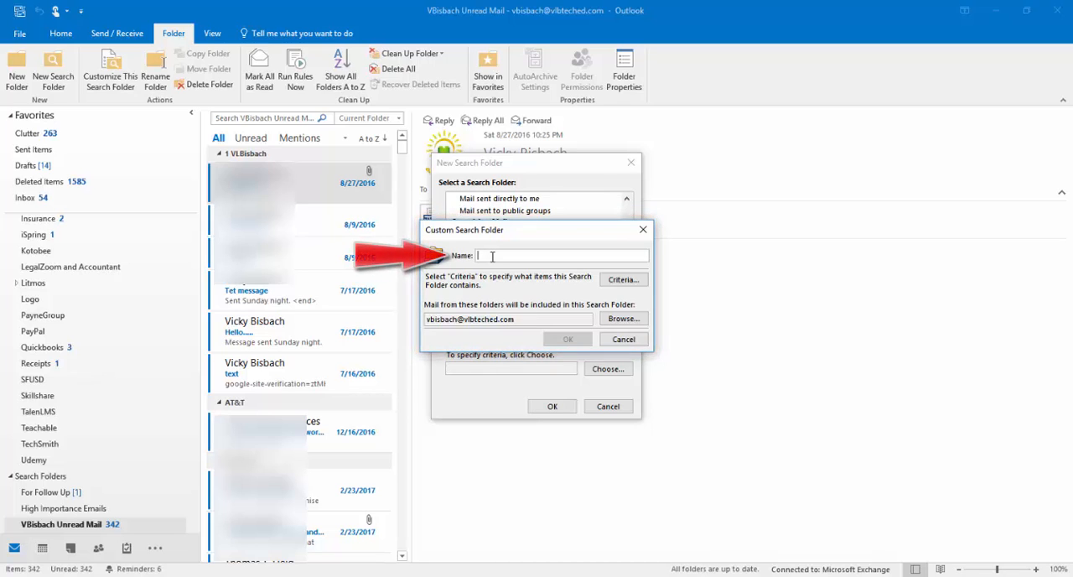
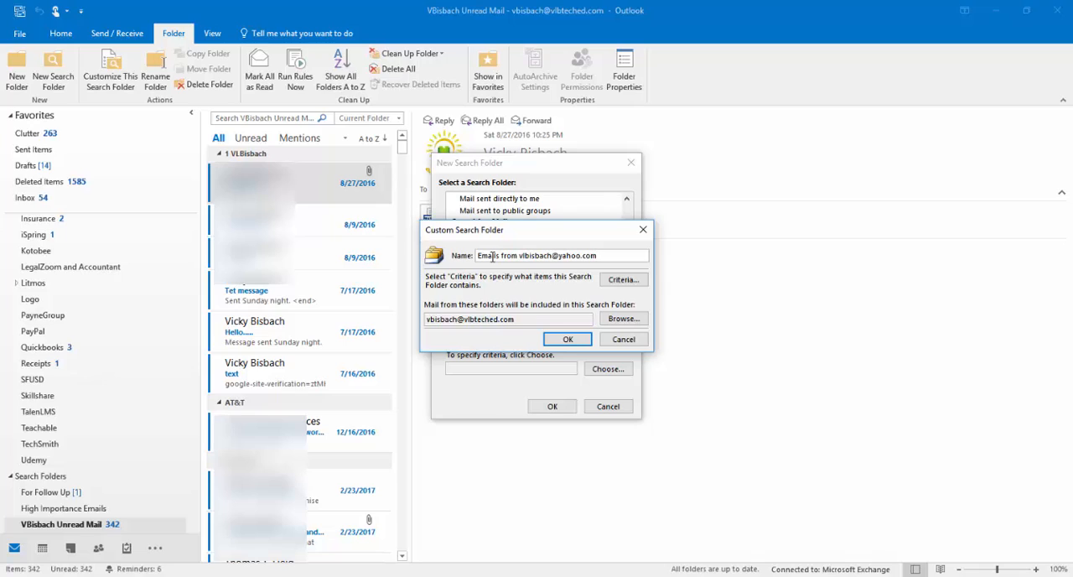
# - Open the custom folder's search criteria and enter the sender's e-mail address in the From field
pyautogui.click(624, 282)
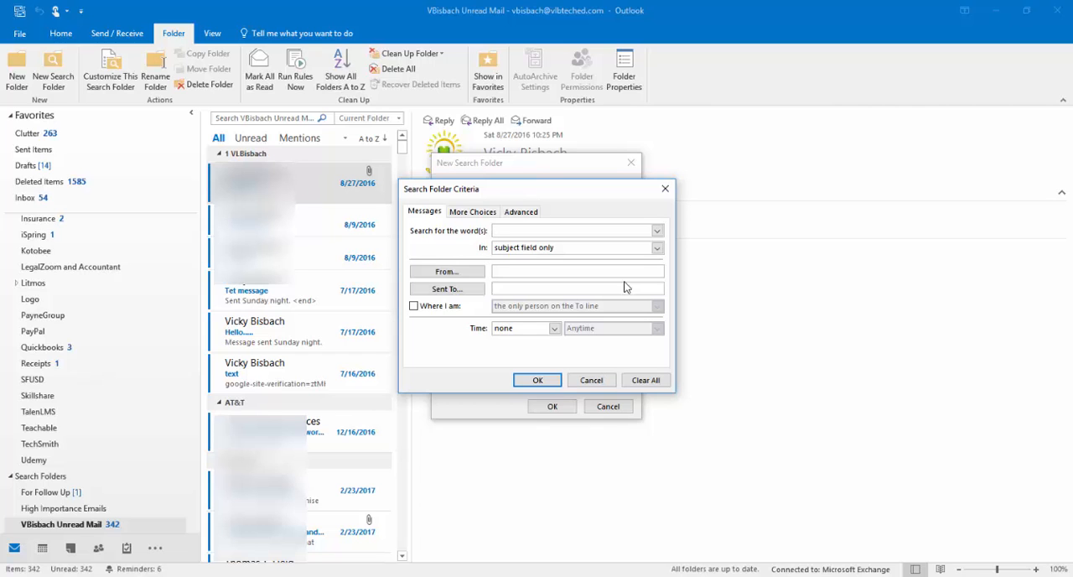
pyautogui.click(450, 273)
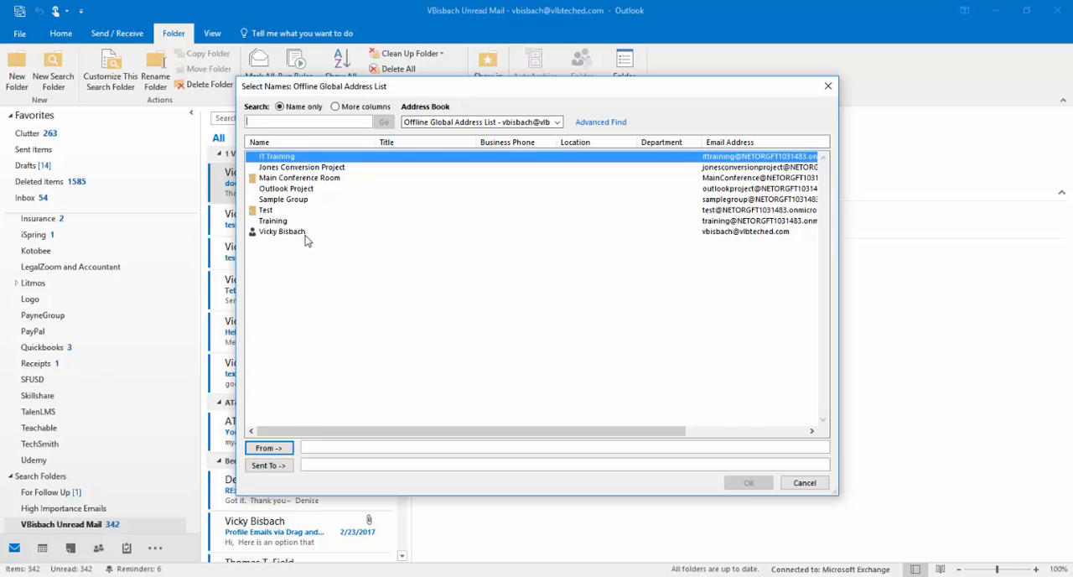
pyautogui.click(829, 86)
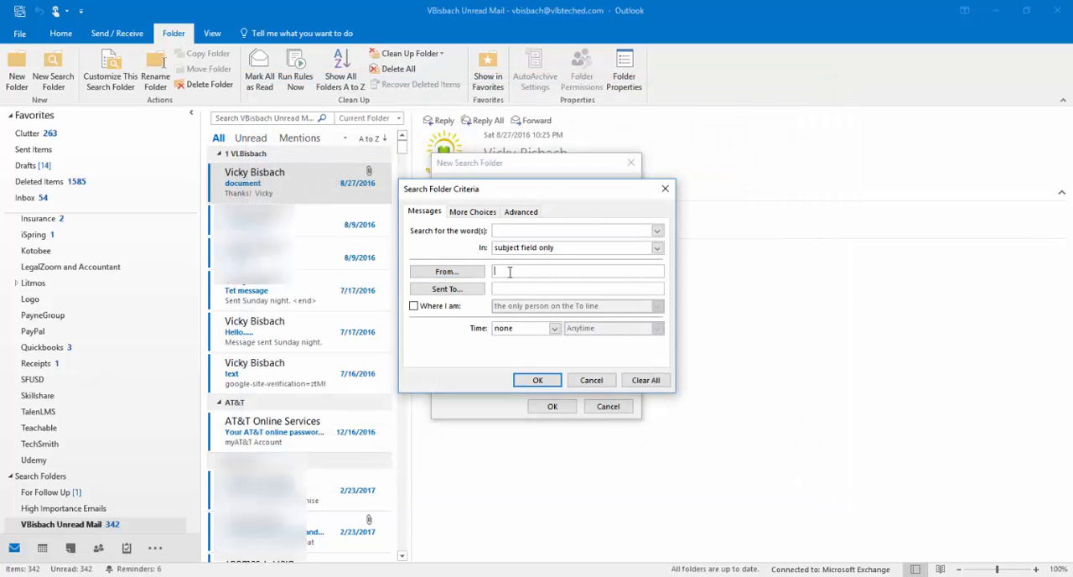
pyautogui.click(510, 272)
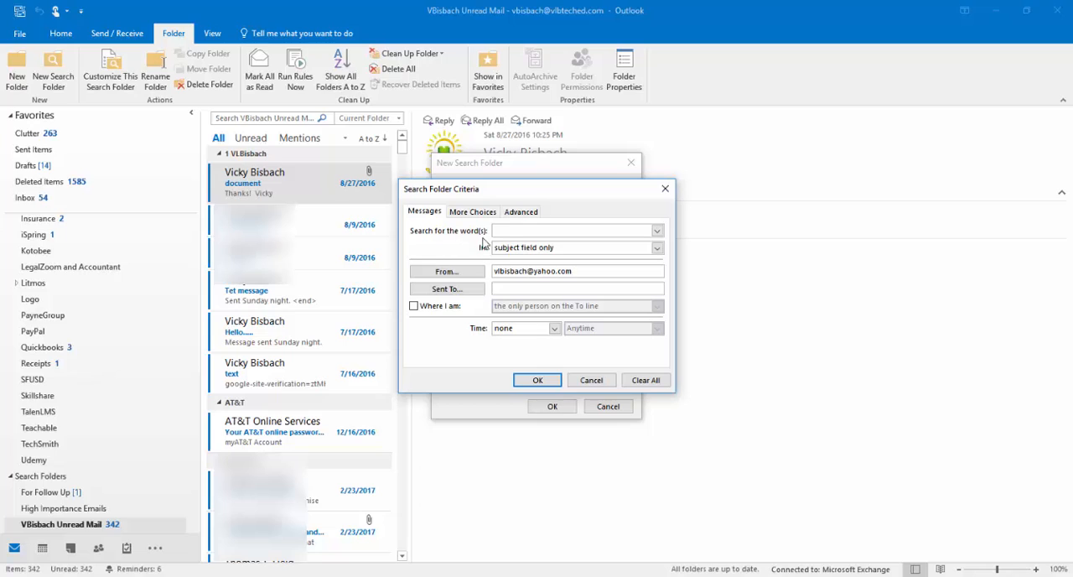
# - Limit the criteria to messages where I am the only person on the To line, with no time condition
pyautogui.click(657, 251)
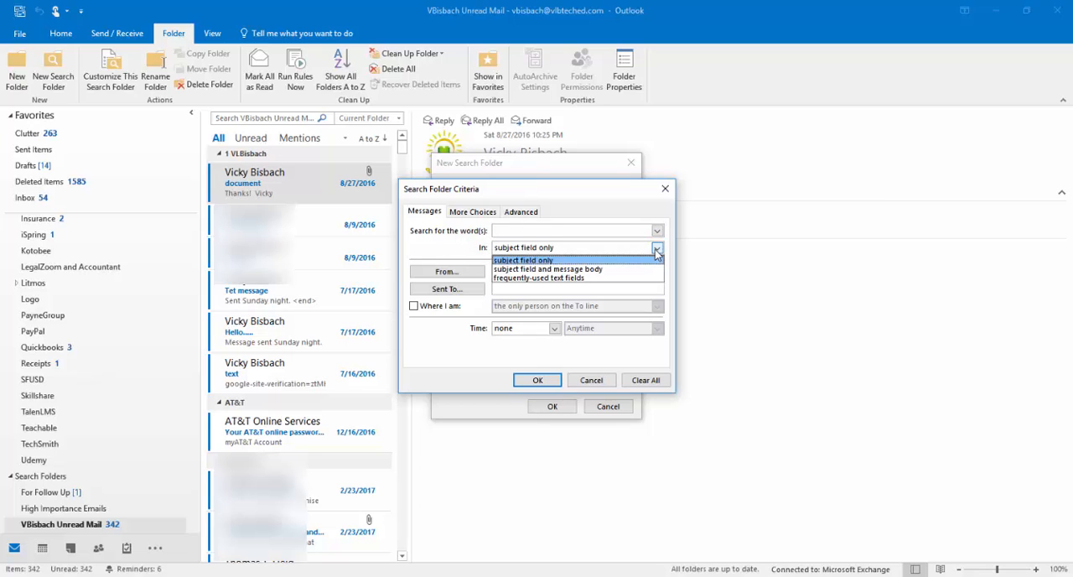
pyautogui.click(437, 357)
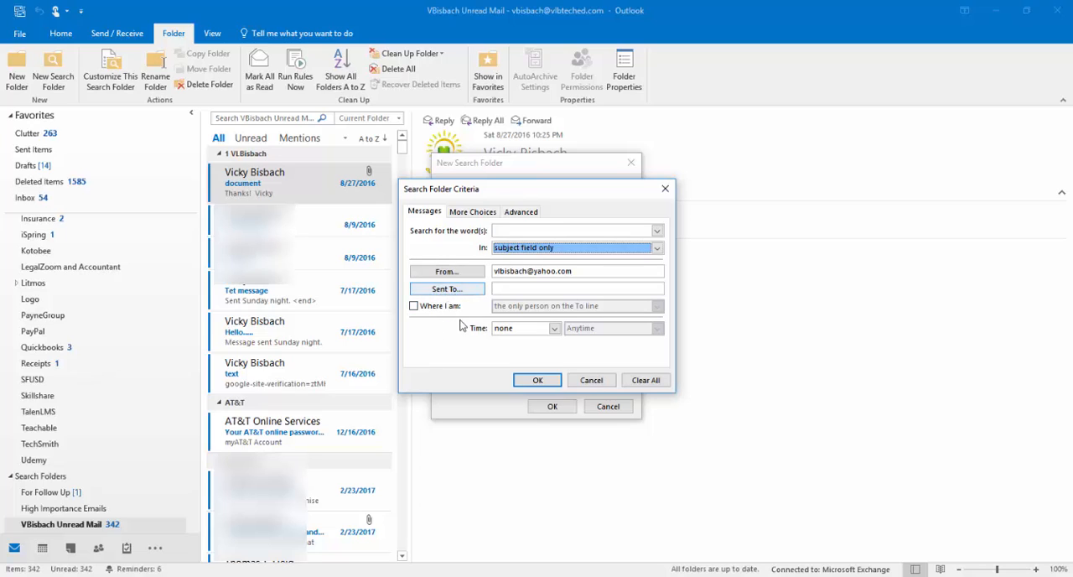
pyautogui.click(414, 306)
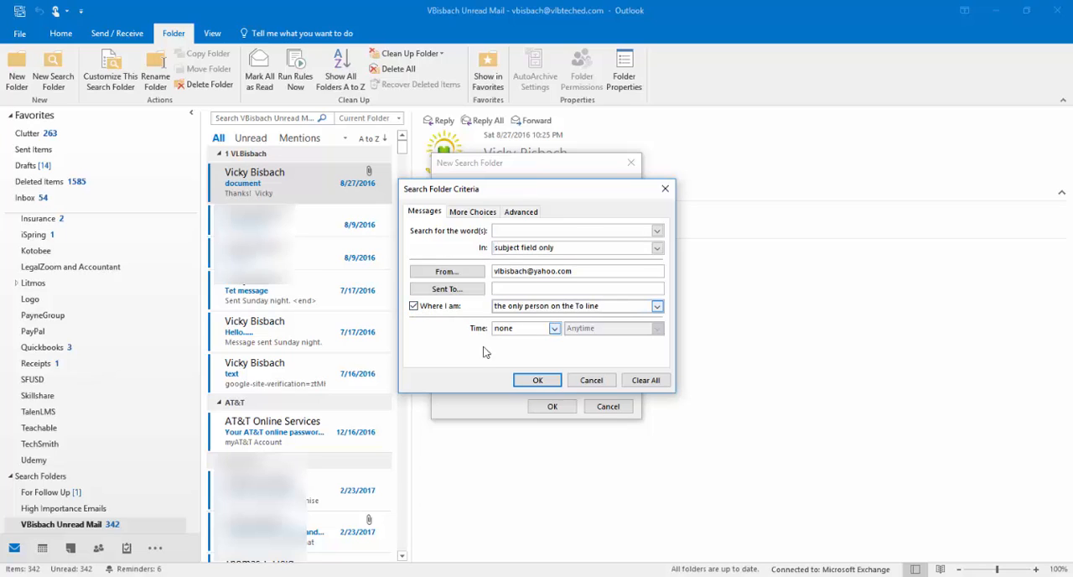
pyautogui.click(558, 331)
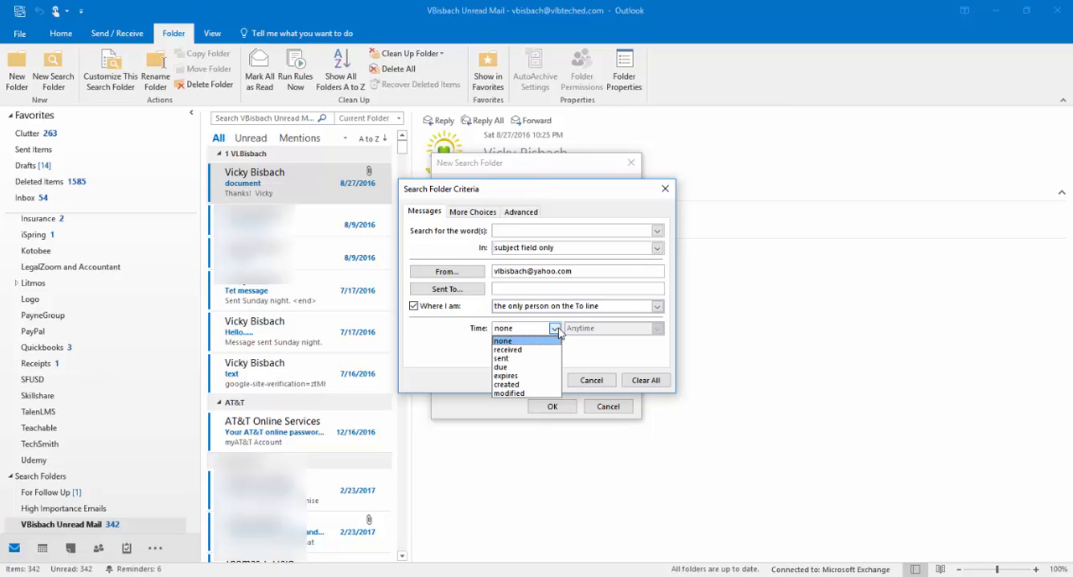
pyautogui.click(465, 358)
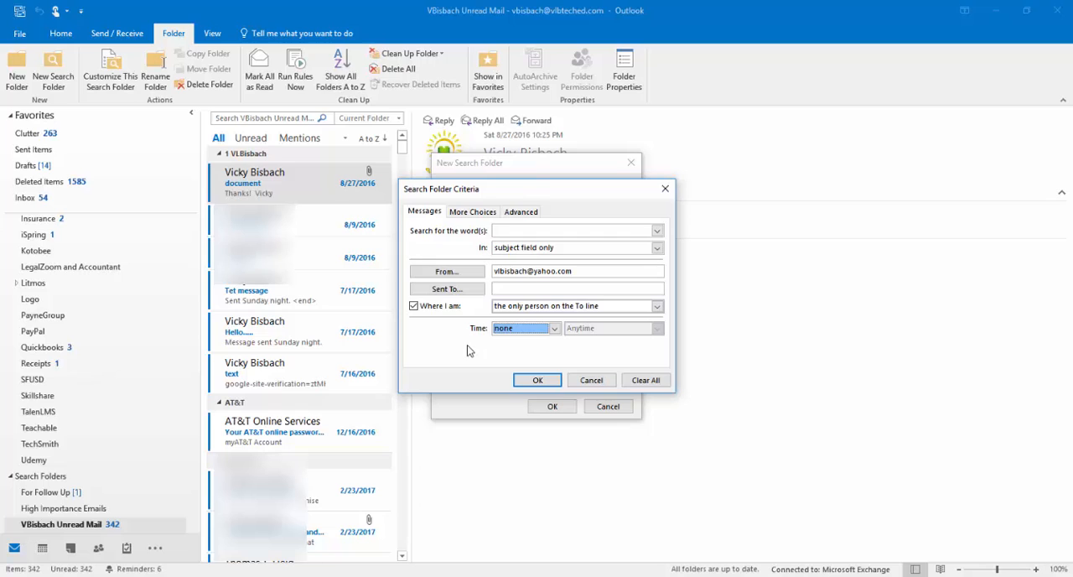
# - Look through the color categories available as a search criterion without selecting any
pyautogui.click(474, 213)
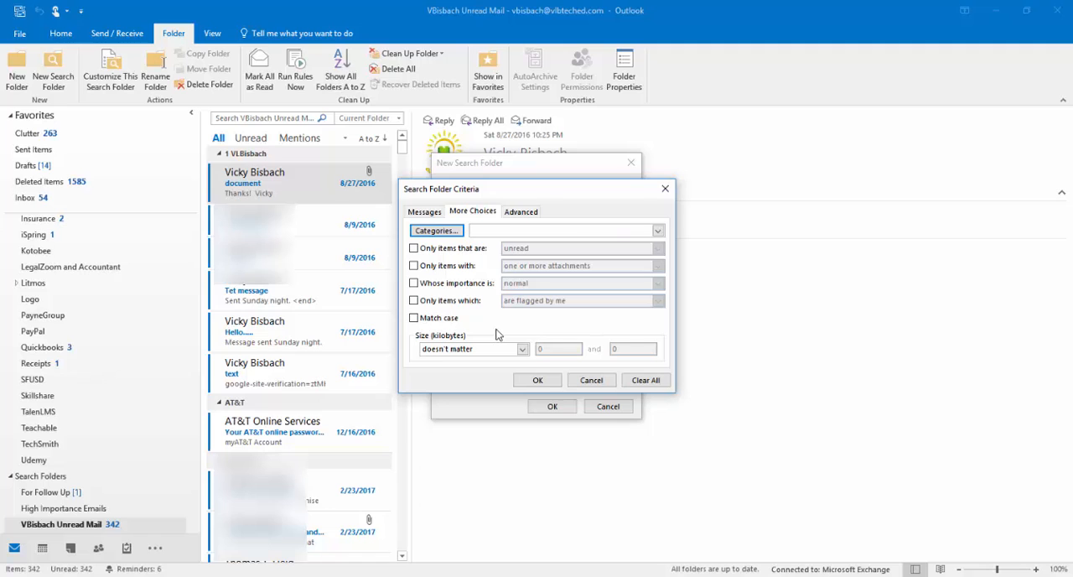
pyautogui.click(441, 232)
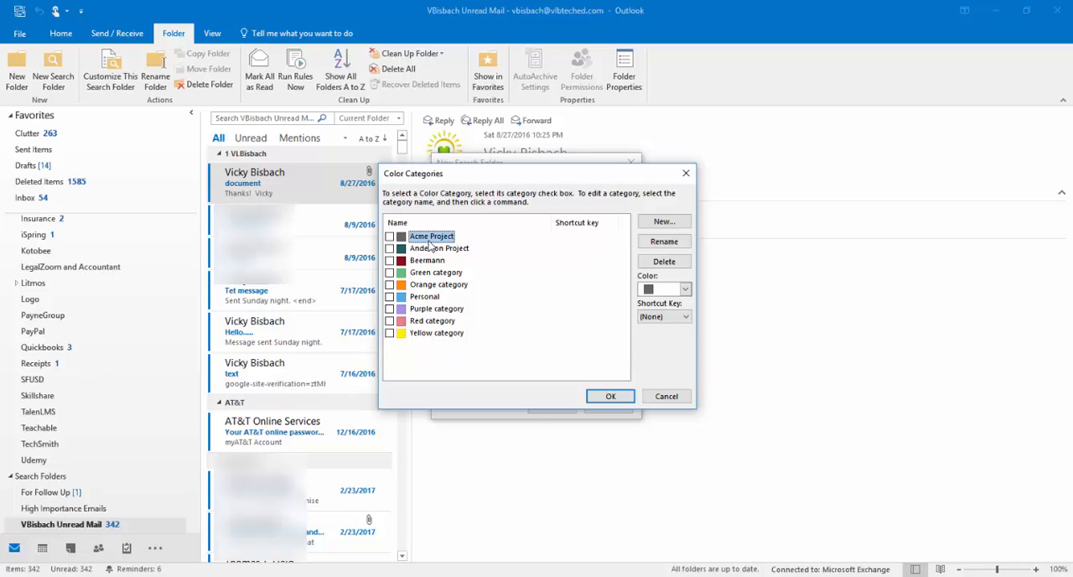
pyautogui.click(677, 400)
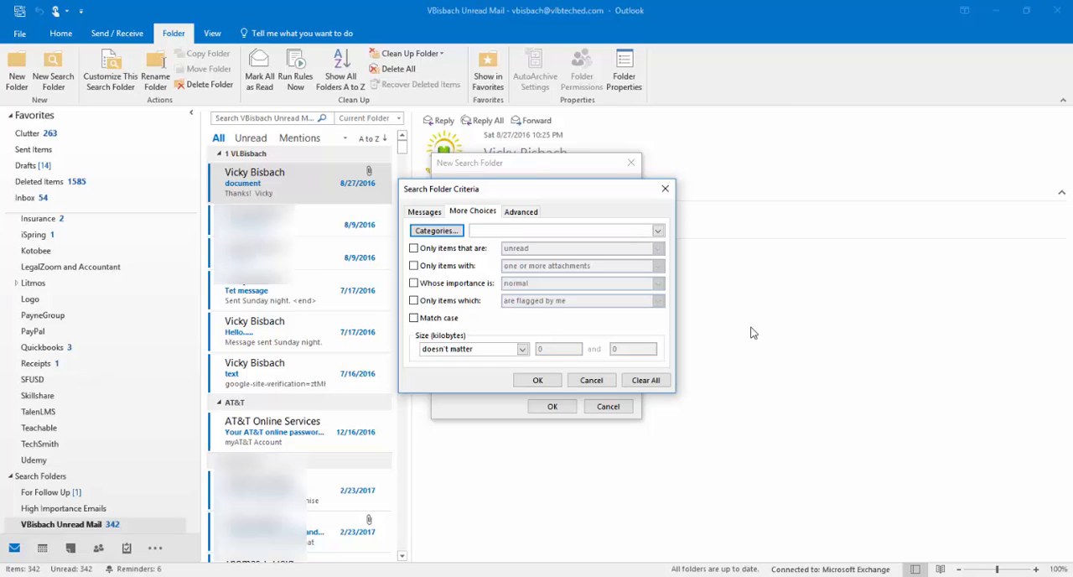
# - Try restricting the search folder to unread items and remove that restriction
pyautogui.click(438, 250)
pyautogui.click(658, 249)
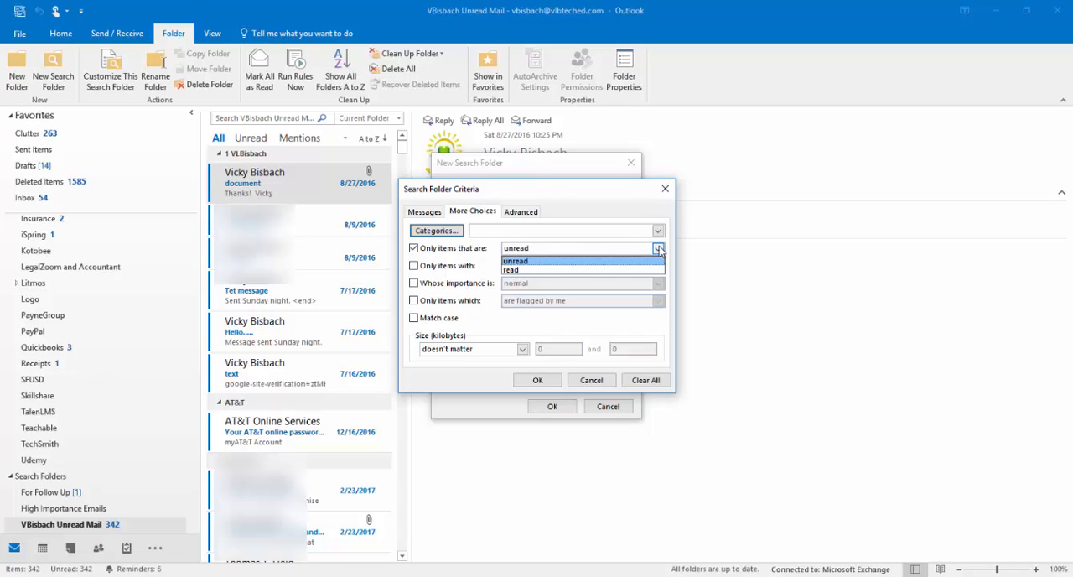
pyautogui.click(659, 249)
pyautogui.click(413, 249)
# - Require items with one or more attachments, and check the flag status options without keeping a flag condition
pyautogui.click(414, 266)
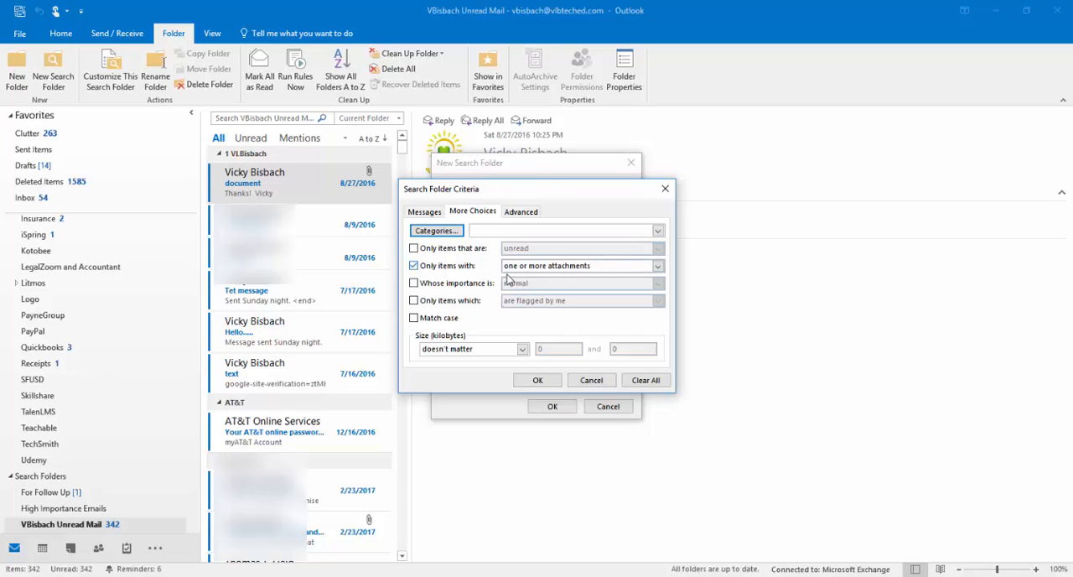
pyautogui.click(450, 304)
pyautogui.click(658, 301)
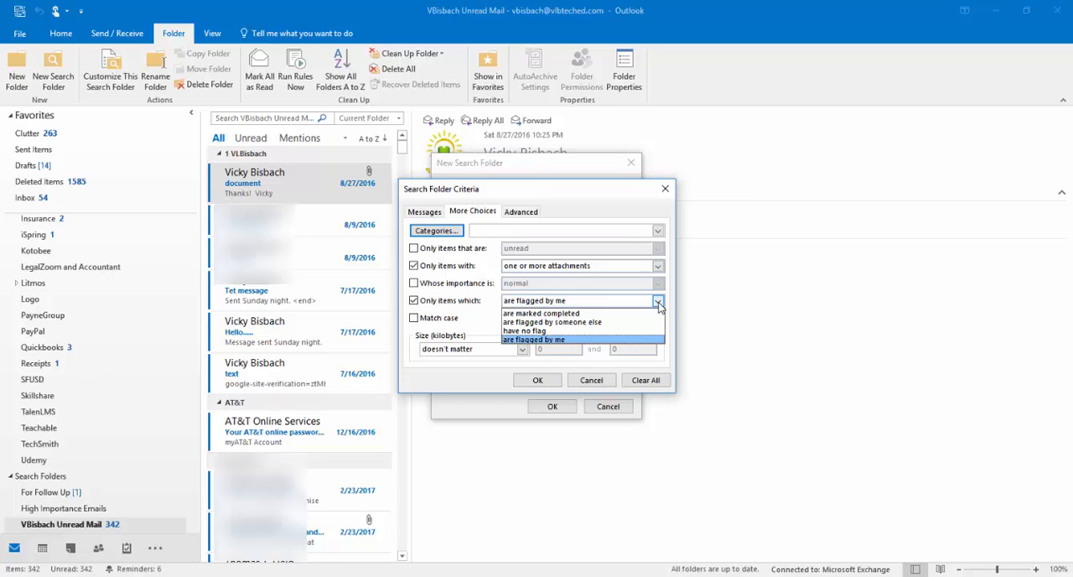
pyautogui.click(414, 298)
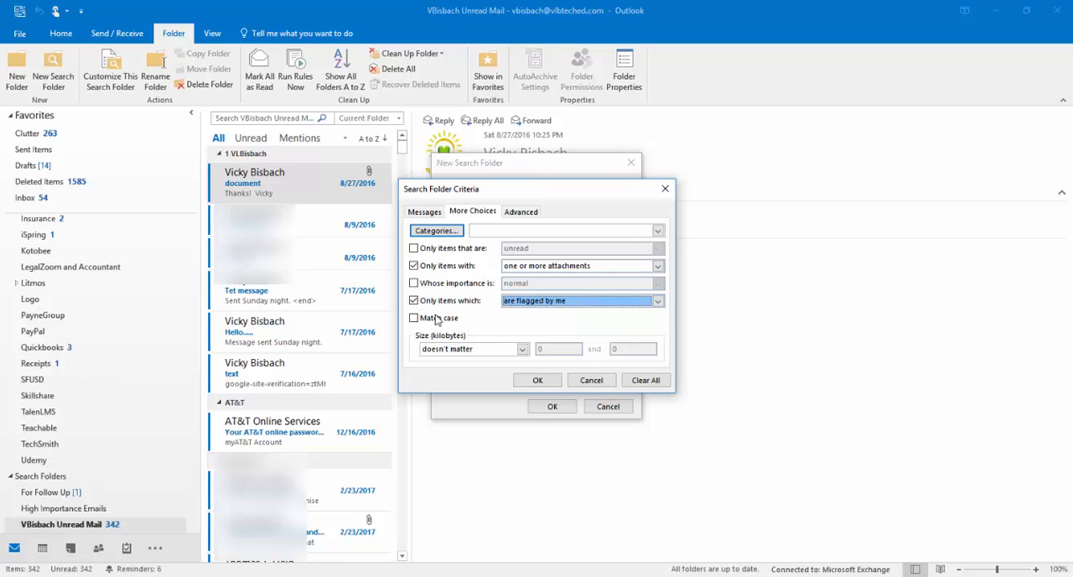
pyautogui.click(414, 300)
# - Add an advanced criterion that limits the search folder to messages received on or before 01-01-2017
pyautogui.click(523, 214)
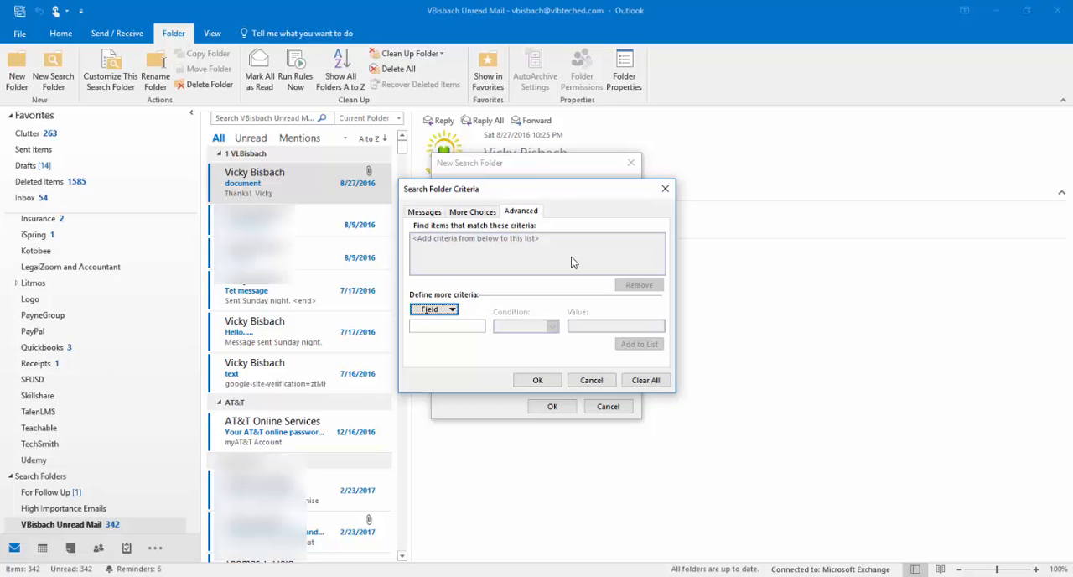
pyautogui.click(451, 310)
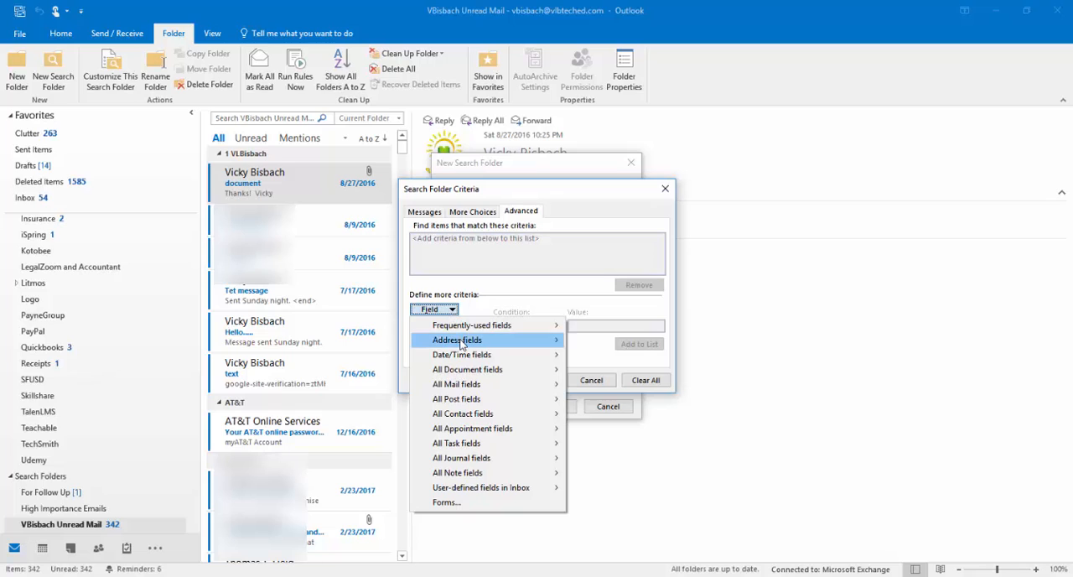
pyautogui.moveTo(463, 358)
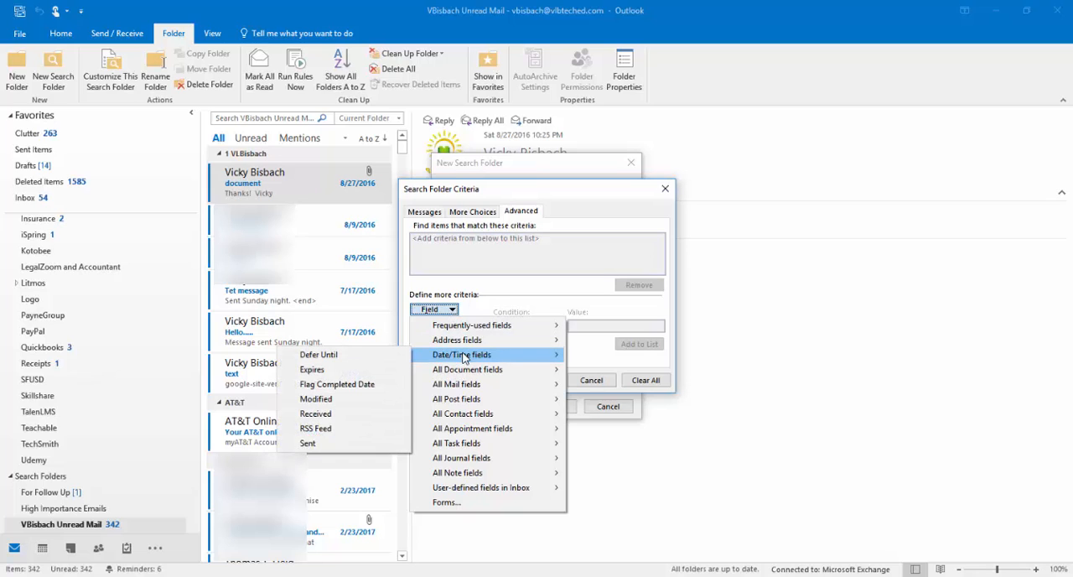
pyautogui.click(336, 413)
pyautogui.click(552, 326)
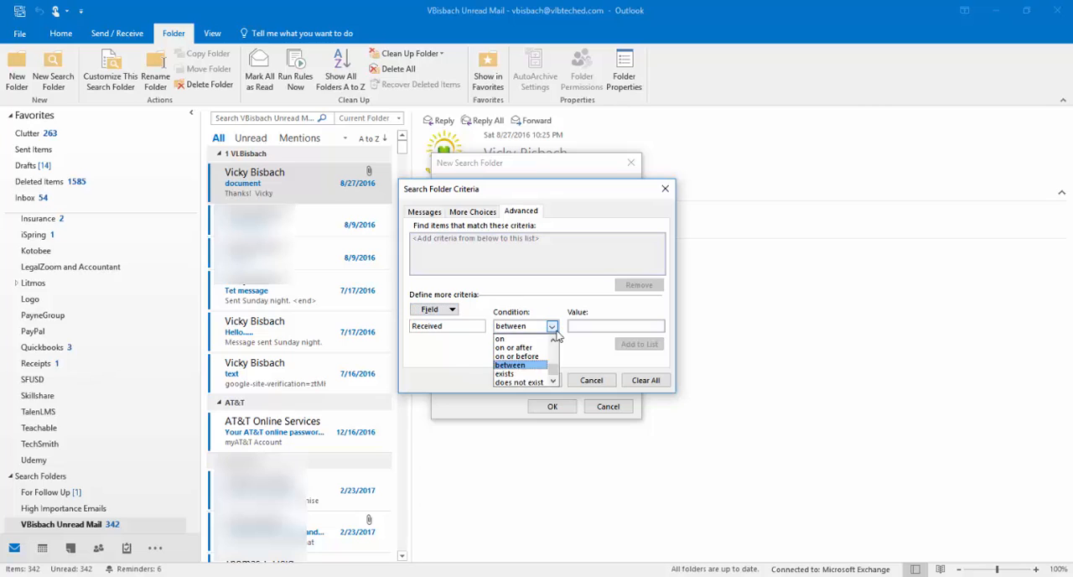
pyautogui.click(529, 363)
pyautogui.click(575, 326)
pyautogui.write('01-01-2017')
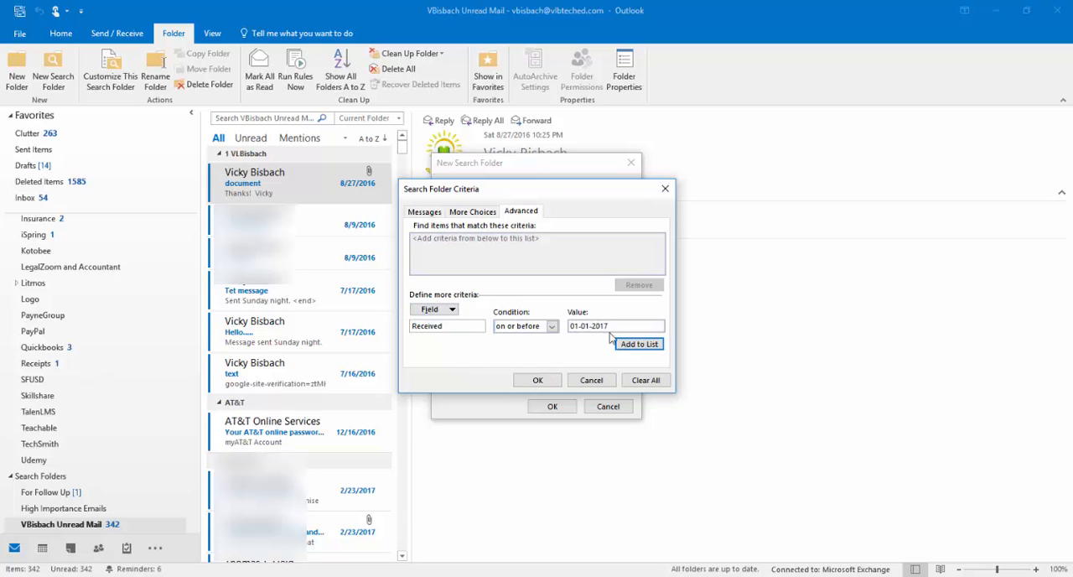
pyautogui.click(637, 345)
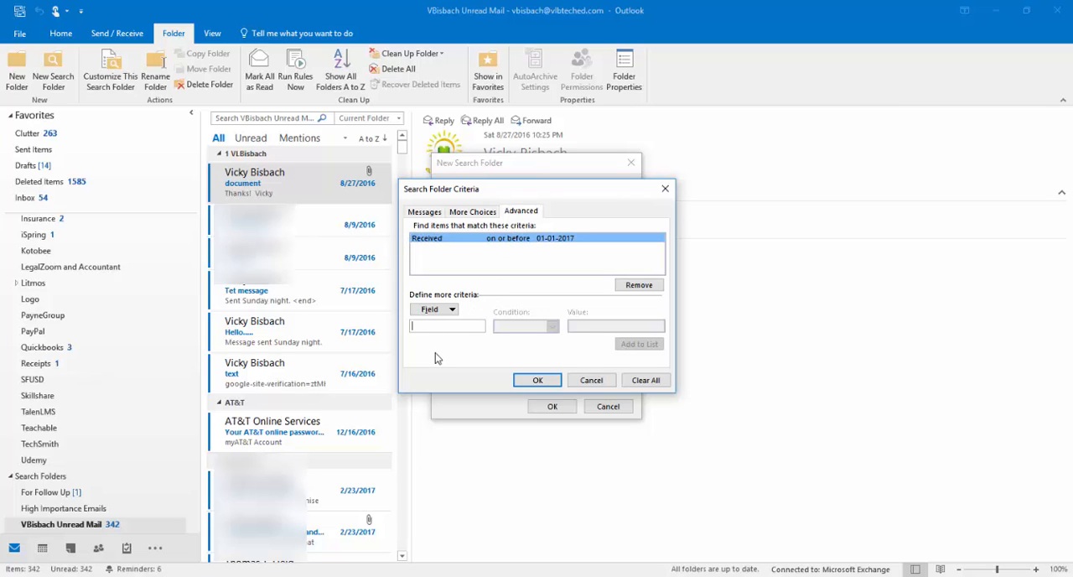
# - Look through the mail fields available as further criteria without adding one, and accept the search folder criteria
pyautogui.click(448, 310)
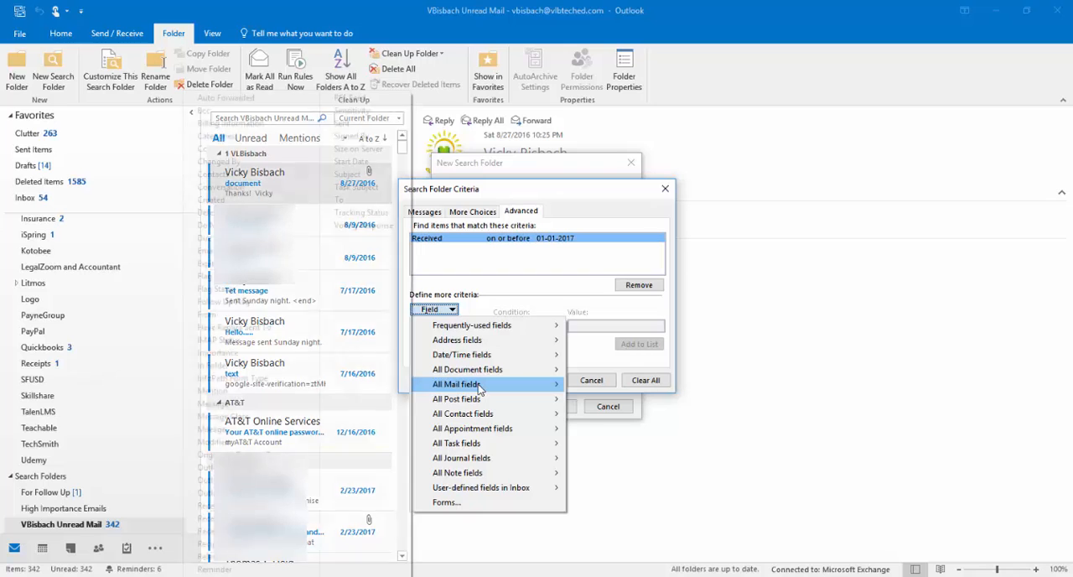
pyautogui.moveTo(480, 387)
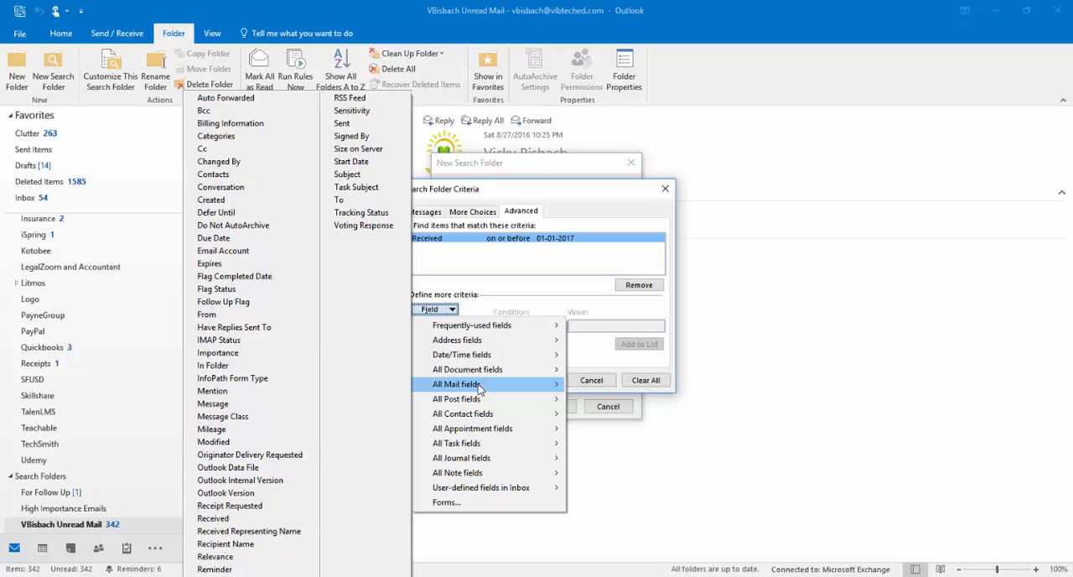
pyautogui.click(587, 347)
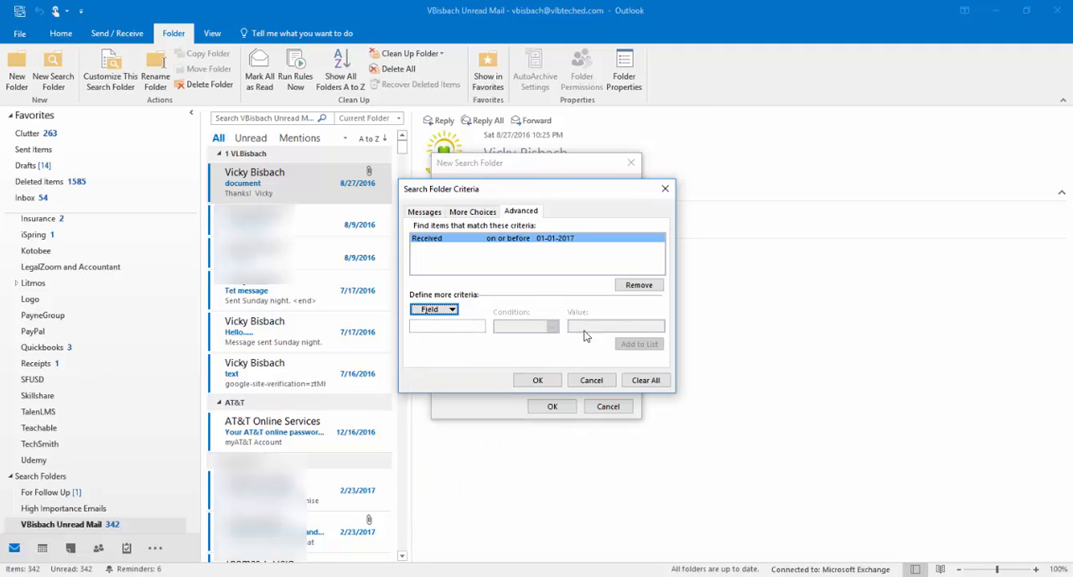
pyautogui.click(538, 381)
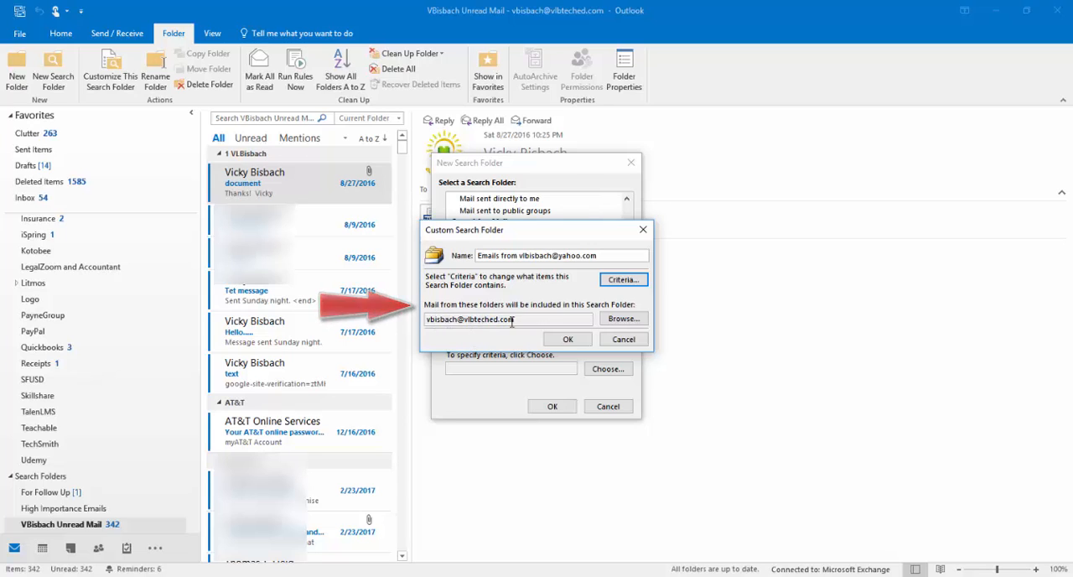
# - Restrict the search folder to the Inbox and its subfolders instead of the whole mailbox, and create the folder
pyautogui.click(637, 320)
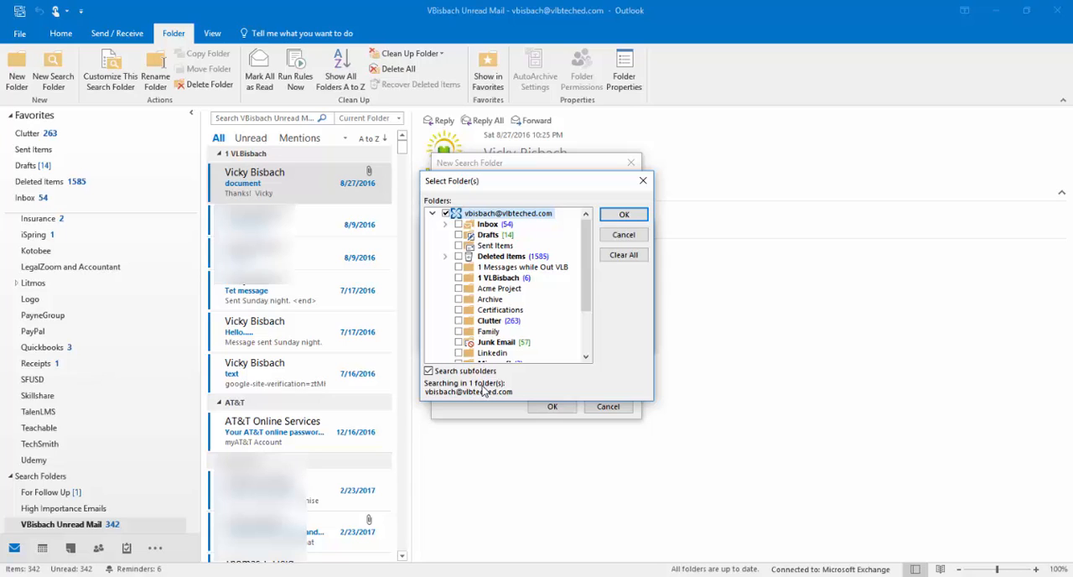
pyautogui.click(447, 214)
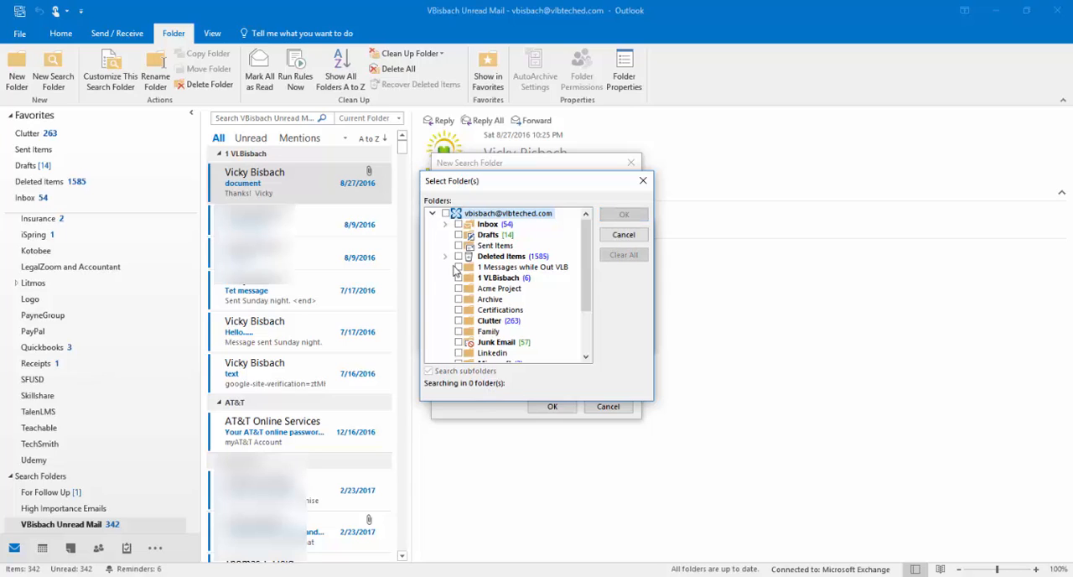
pyautogui.click(458, 225)
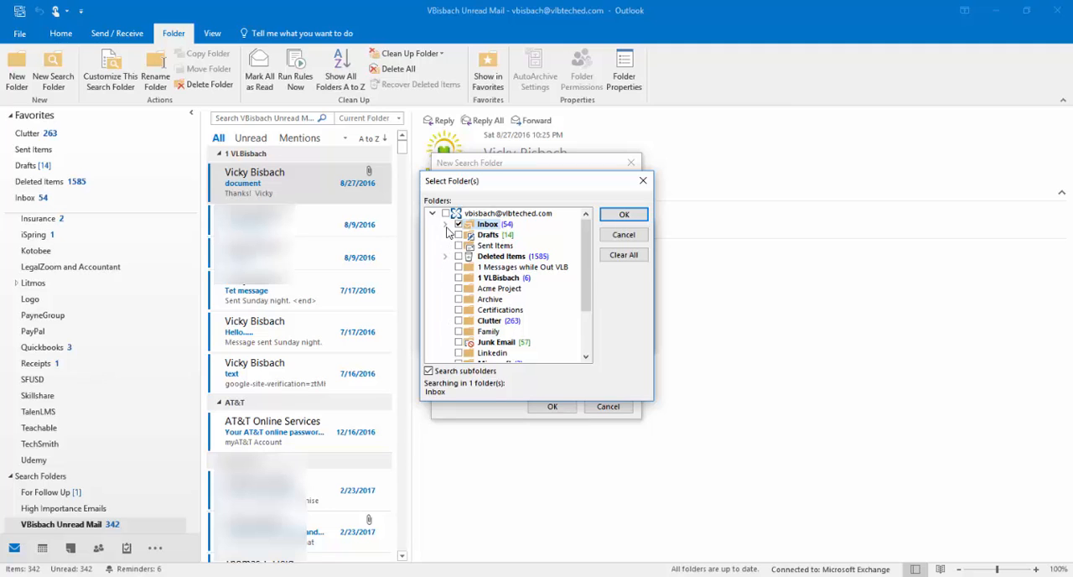
pyautogui.click(624, 215)
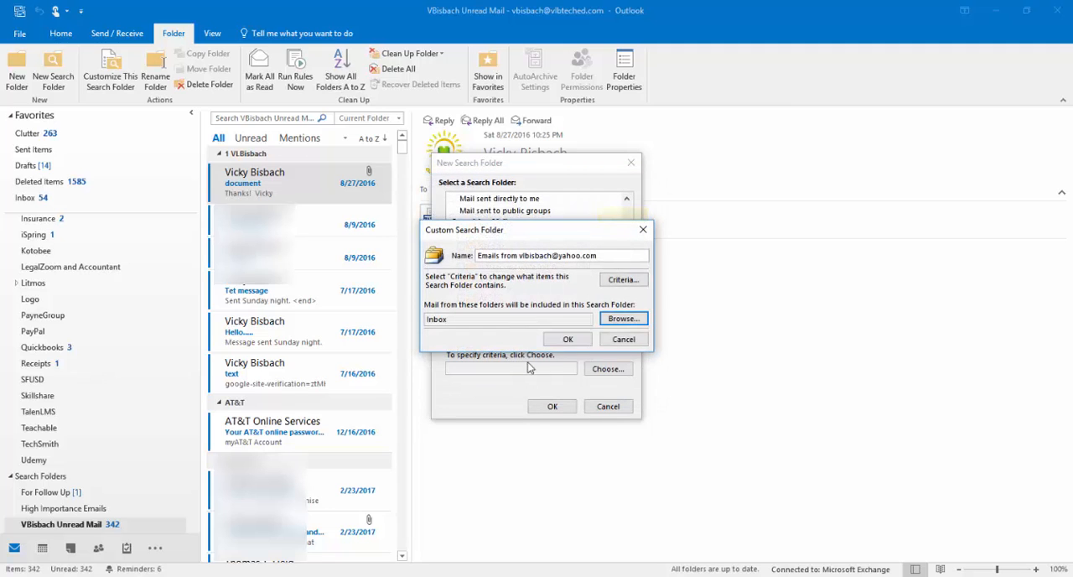
pyautogui.click(566, 342)
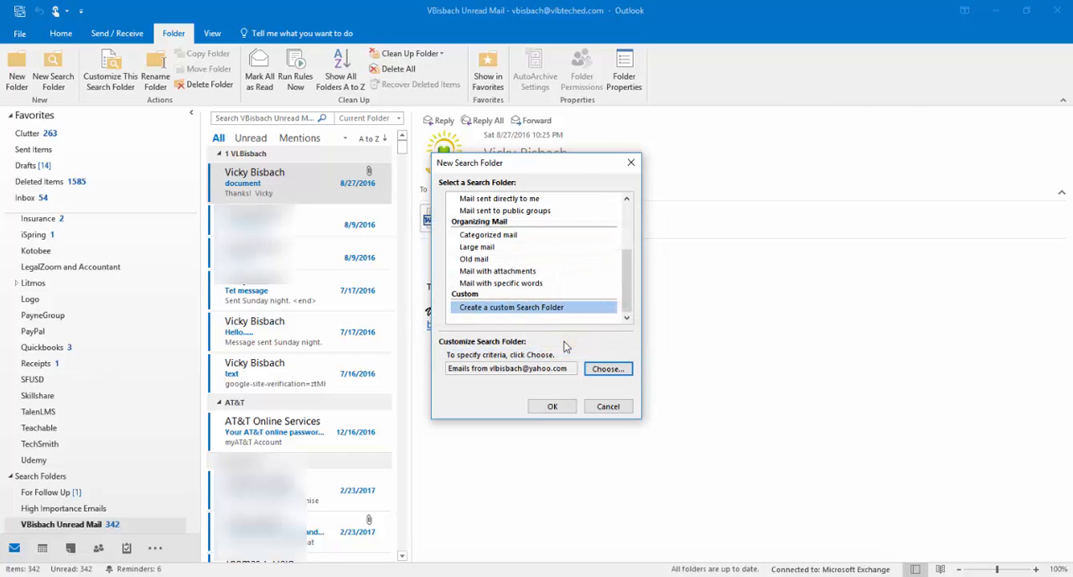
pyautogui.click(553, 406)
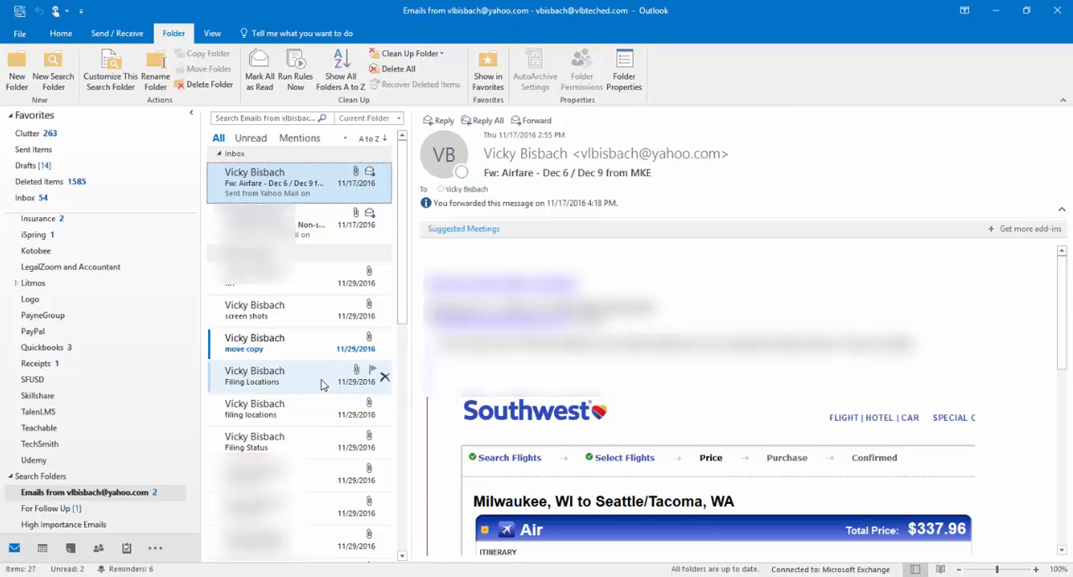
# - Permanently delete the custom search folder for the specific sender's emails
pyautogui.click(120, 497)
pyautogui.rightClick(120, 498)
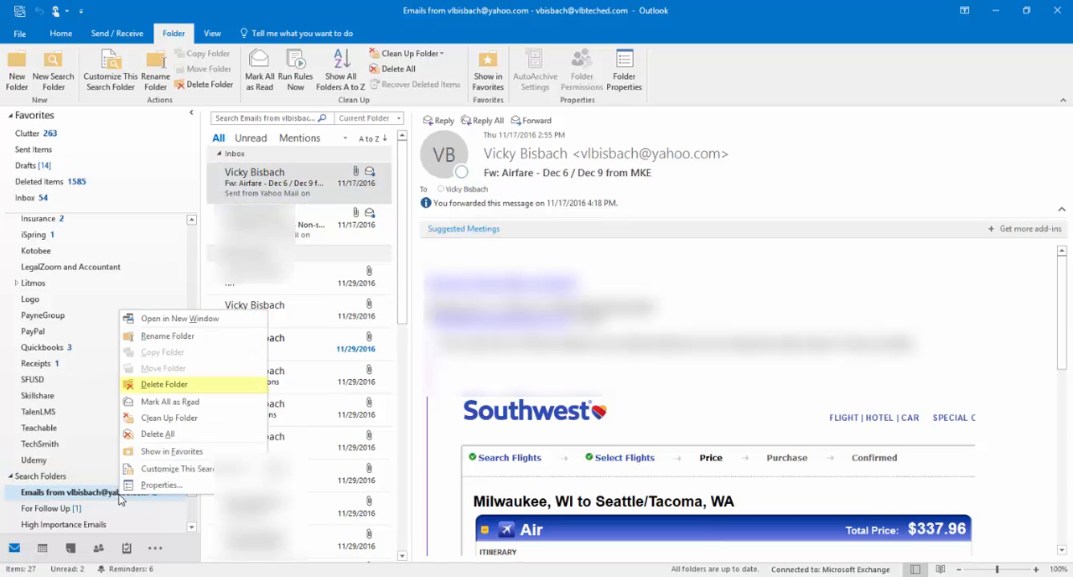
pyautogui.click(166, 384)
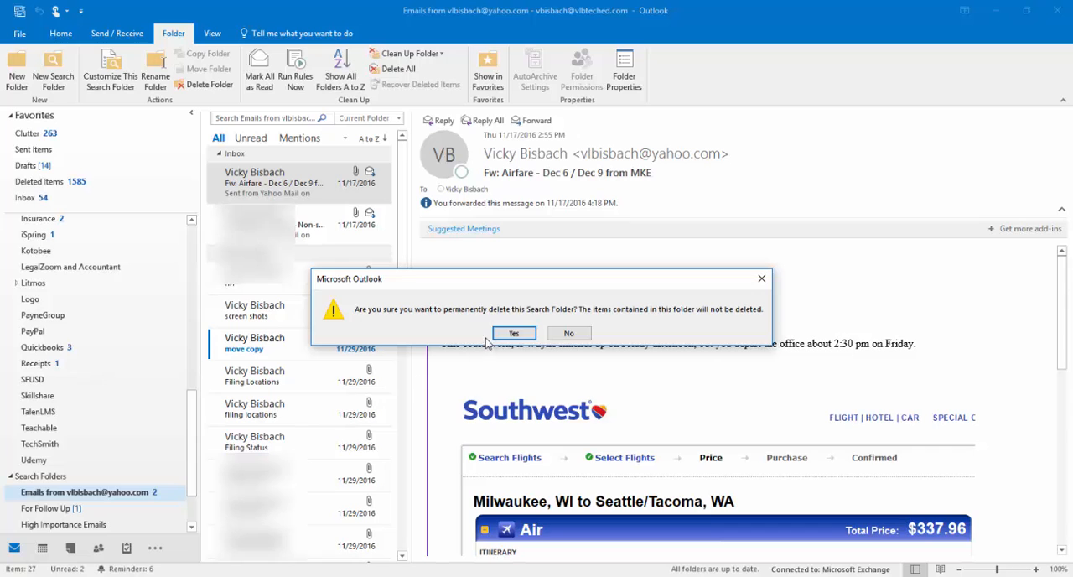
pyautogui.click(513, 333)
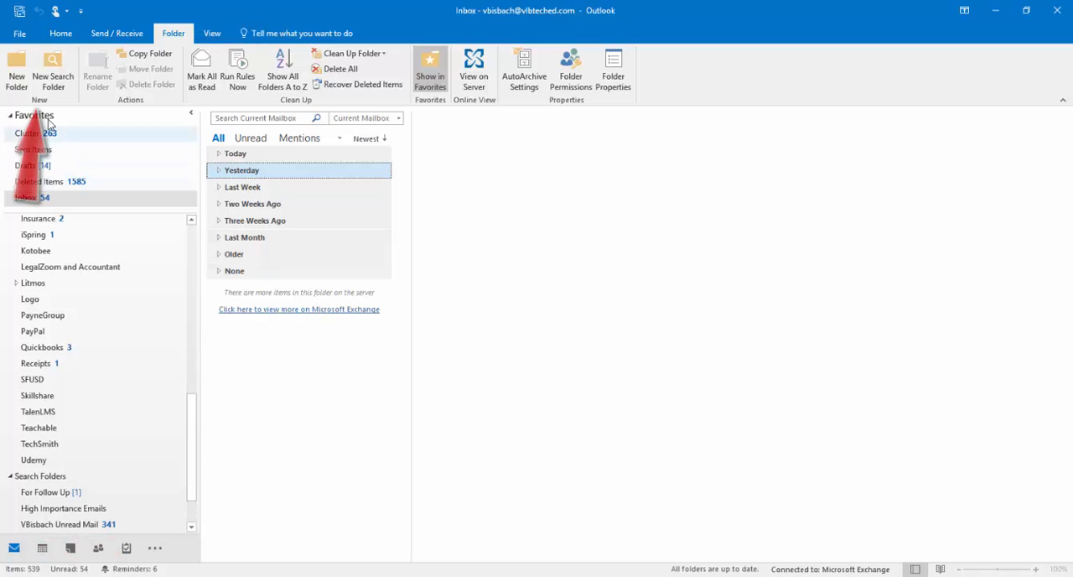
# - Start a new search folder of the custom type from the Inbox
pyautogui.click(53, 81)
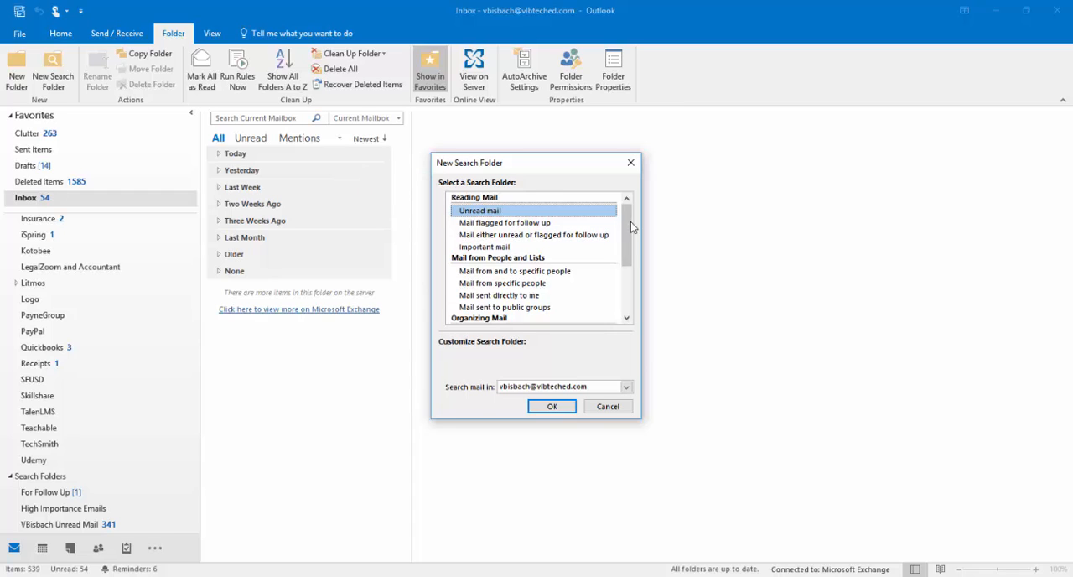
pyautogui.moveTo(630, 227); pyautogui.dragTo(635, 312)
pyautogui.click(511, 307)
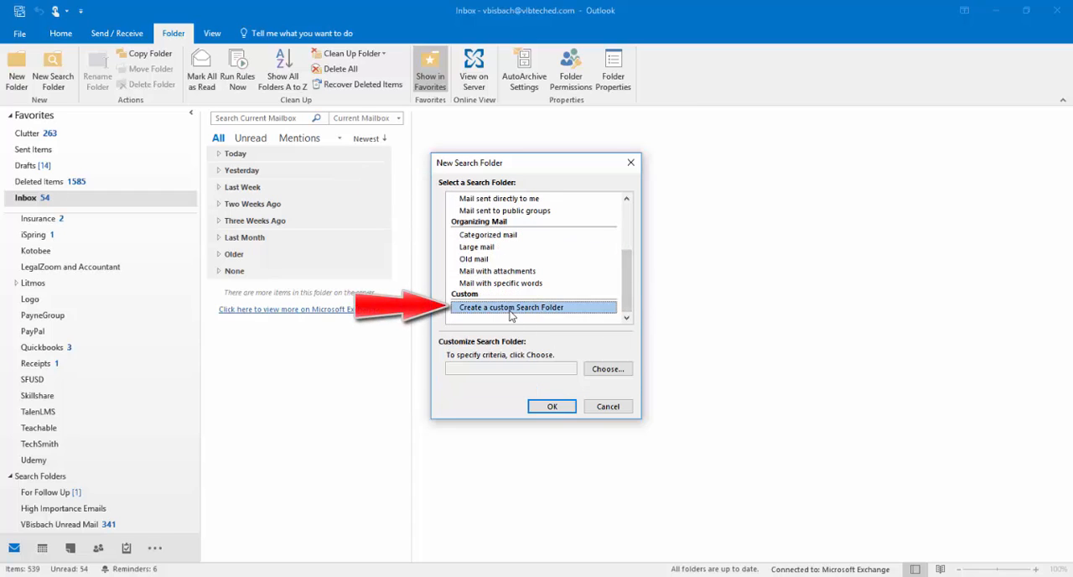